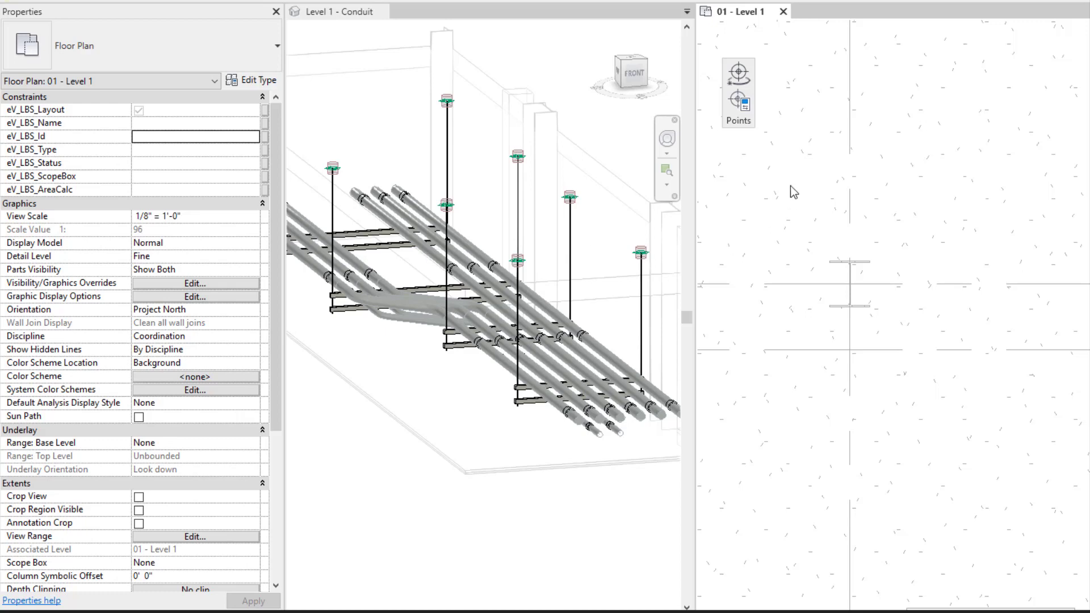
Step: Start the Create Points command and set the starting point number to CP-01
{"action": "mouse_move", "coordinate": [742, 123]}
{"action": "left_mouse_down"}
{"action": "mouse_move", "coordinate": [733, 147]}
{"action": "mouse_move", "coordinate": [739, 113]}
{"action": "left_mouse_up"}
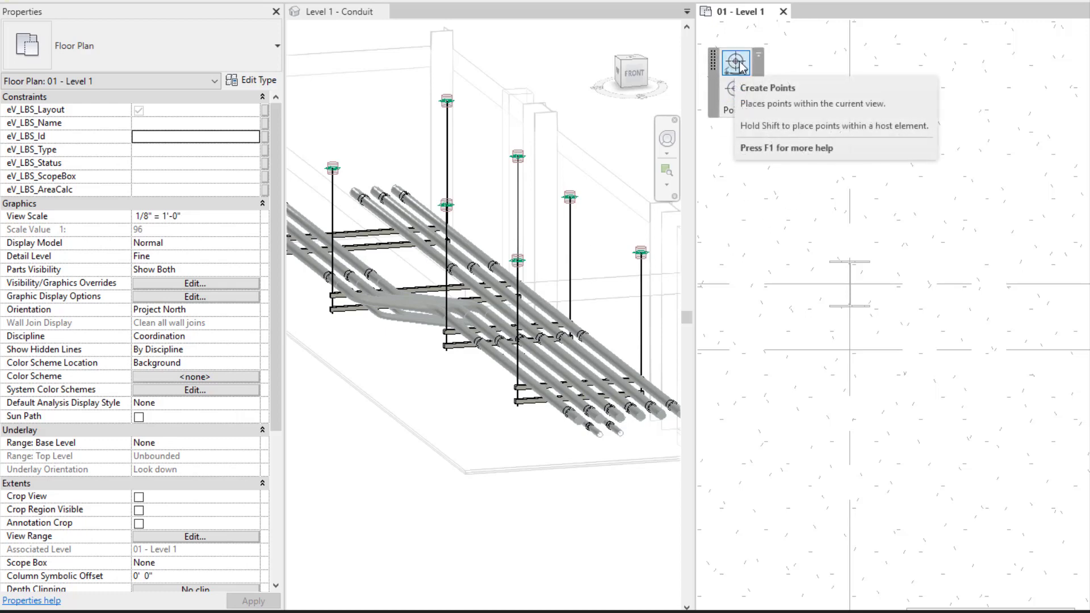
{"action": "left_click", "coordinate": [737, 62]}
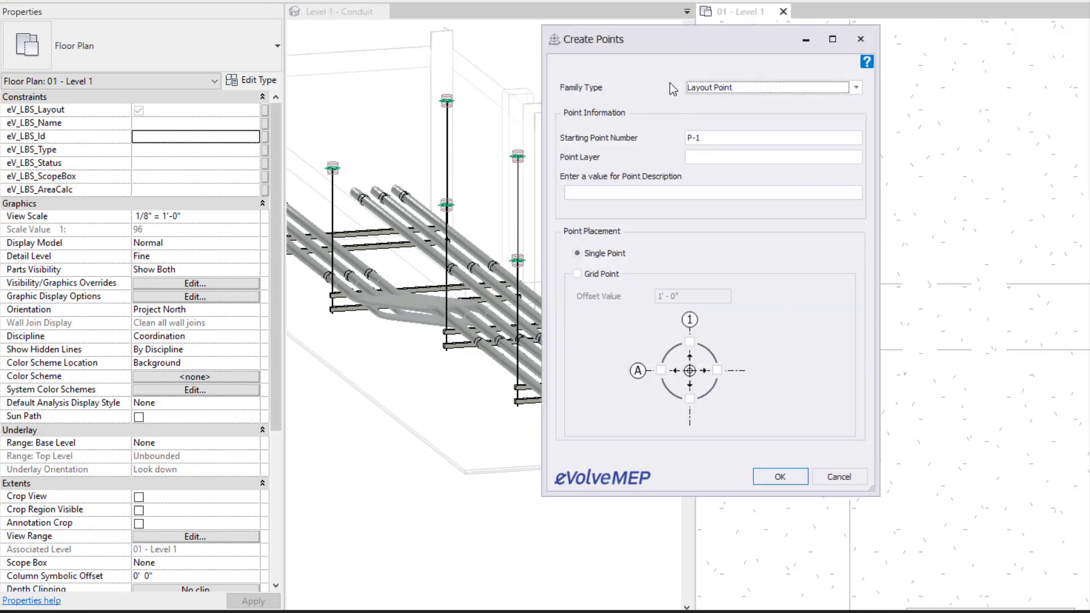
{"action": "left_click_drag", "start_coordinate": [678, 52], "coordinate": [671, 80]}
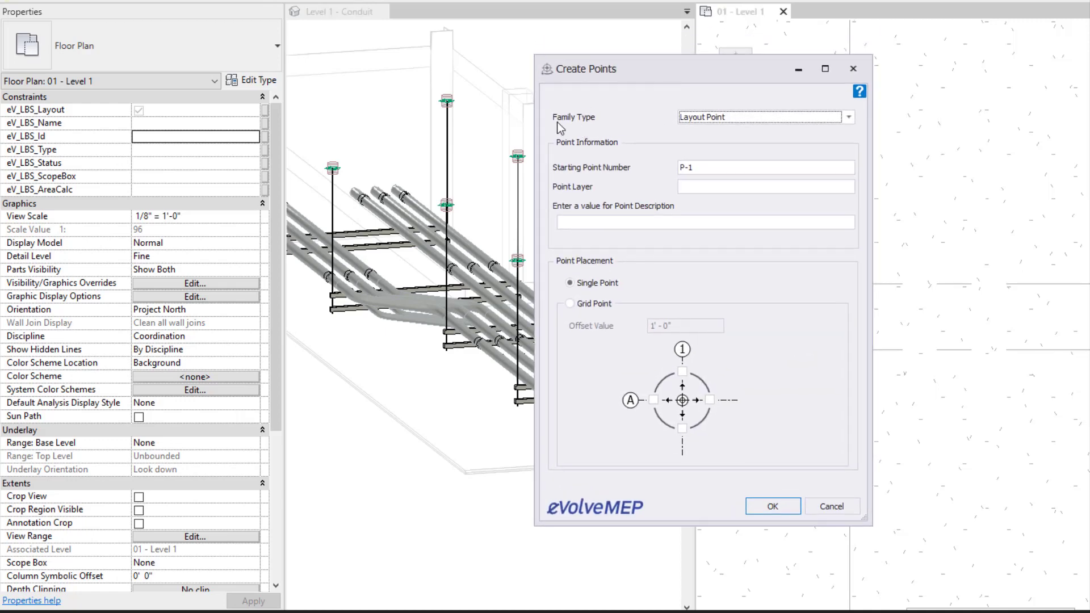
{"action": "left_click", "coordinate": [763, 119]}
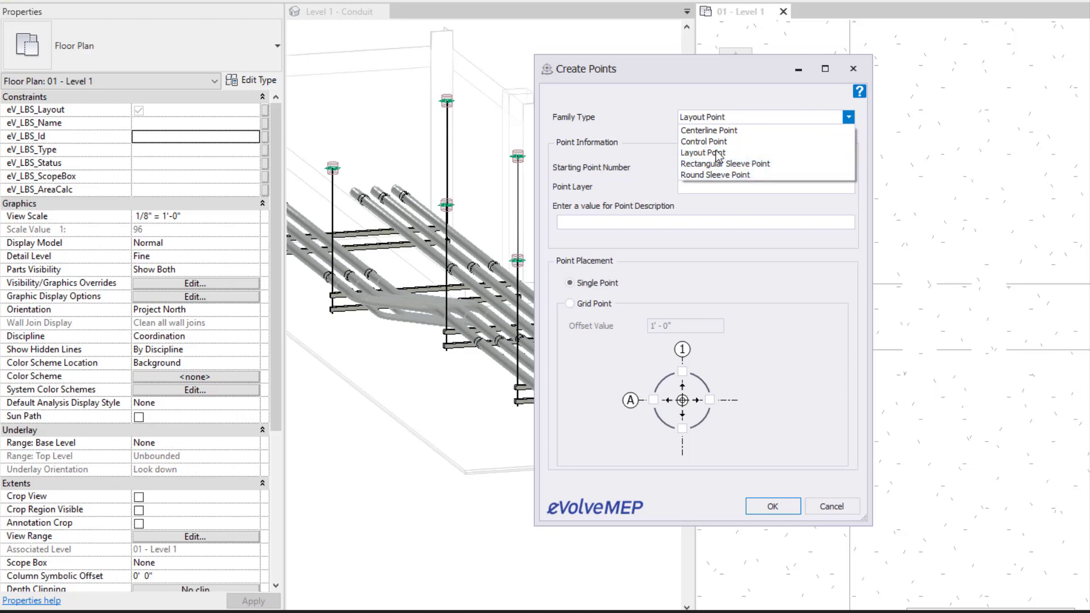
{"action": "left_click", "coordinate": [659, 128]}
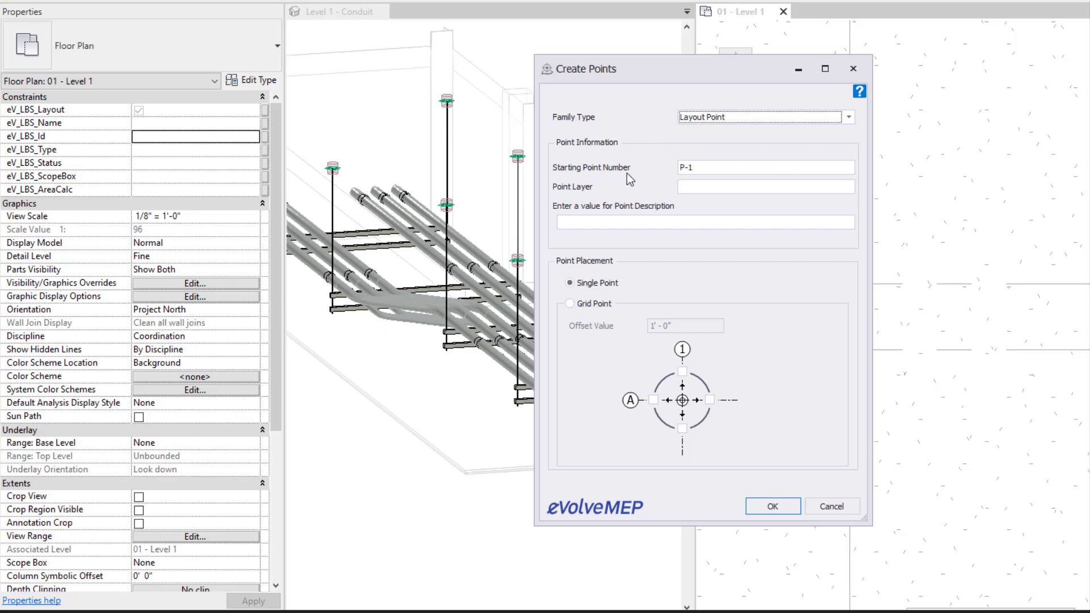
{"action": "key", "text": "Tab"}
{"action": "type", "text": "C"}
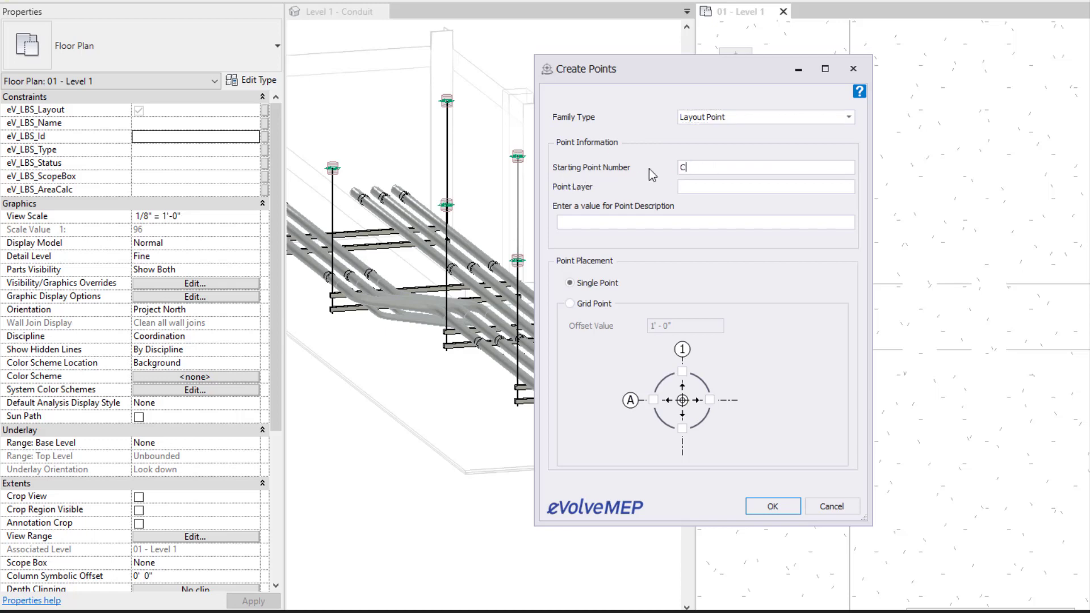
{"action": "type", "text": "P-01"}
Step: Set the family type to Control Point and the point description to "Holiday Control Point"
{"action": "left_click", "coordinate": [832, 117]}
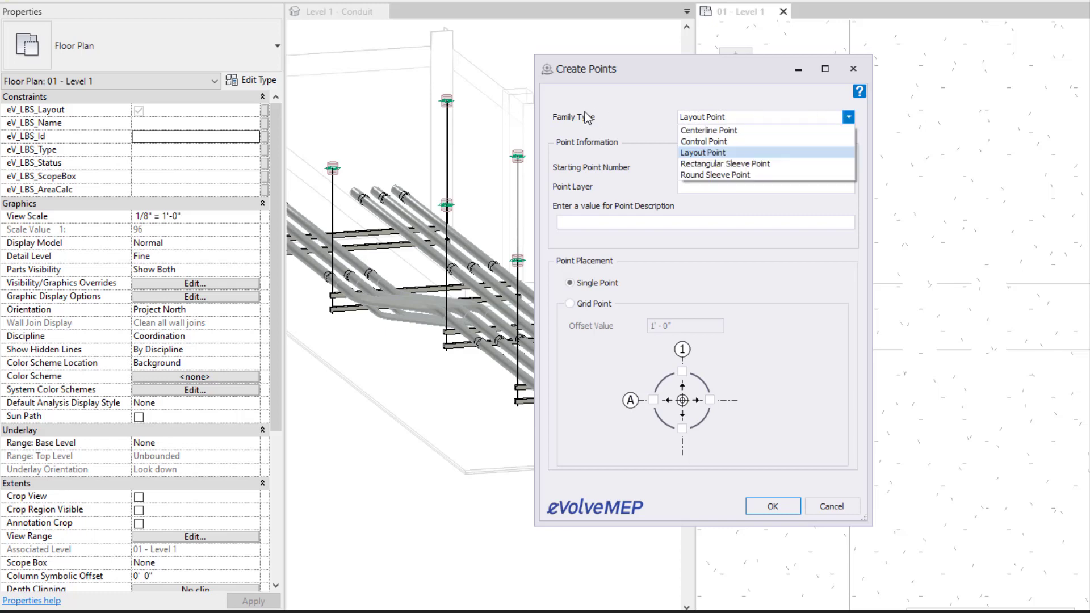
{"action": "left_click", "coordinate": [713, 141]}
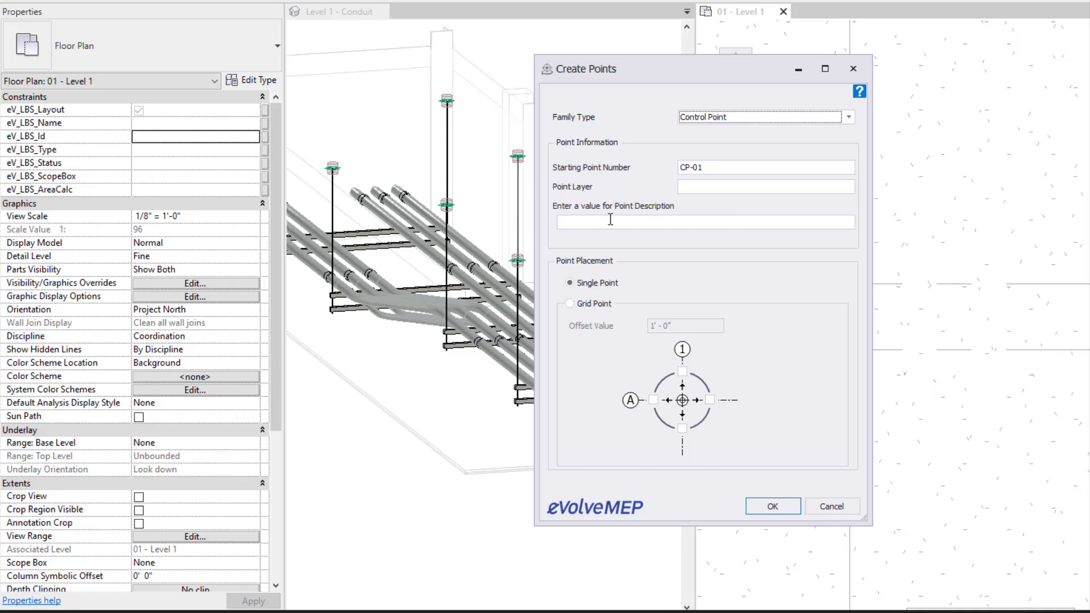
{"action": "left_click", "coordinate": [648, 222]}
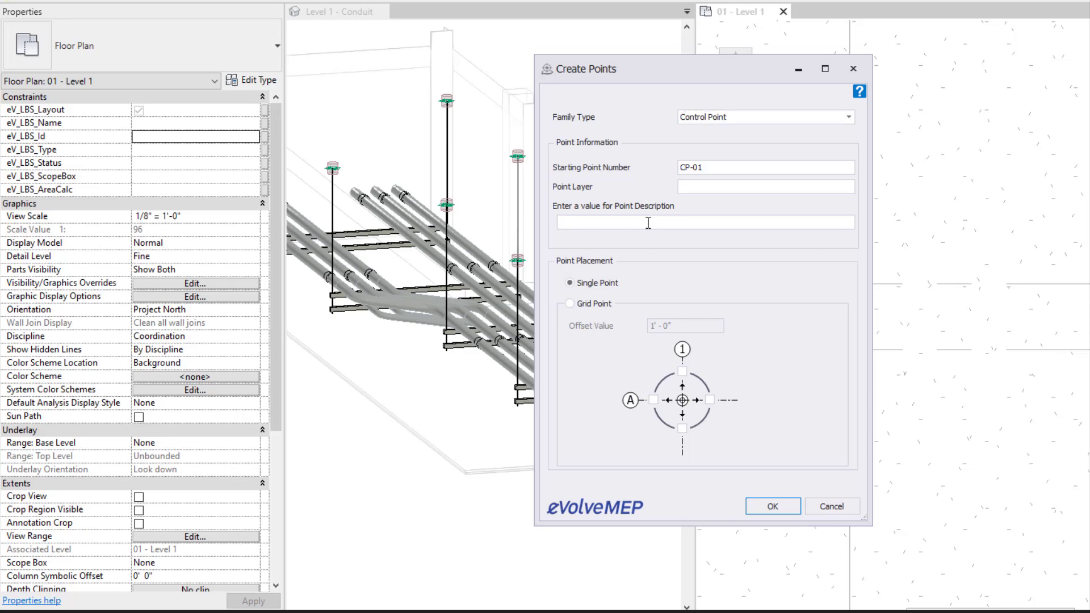
{"action": "type", "text": "Holiday Control Point"}
Step: Choose Grid Point placement with a 1'-0" offset in all four directions around the grid intersection and accept the settings
{"action": "left_click", "coordinate": [578, 307]}
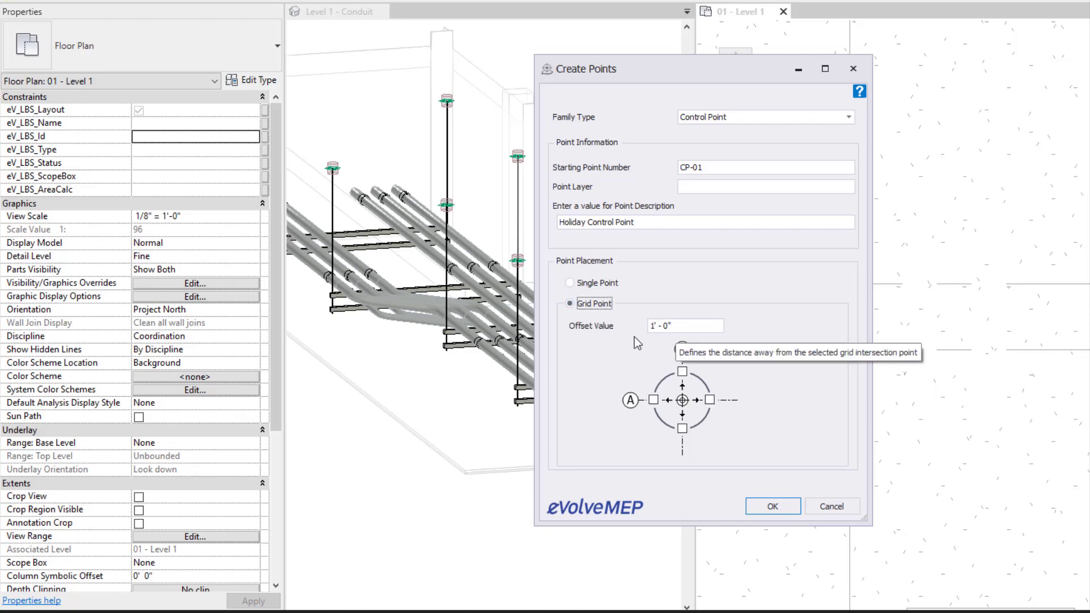
{"action": "left_click", "coordinate": [683, 371]}
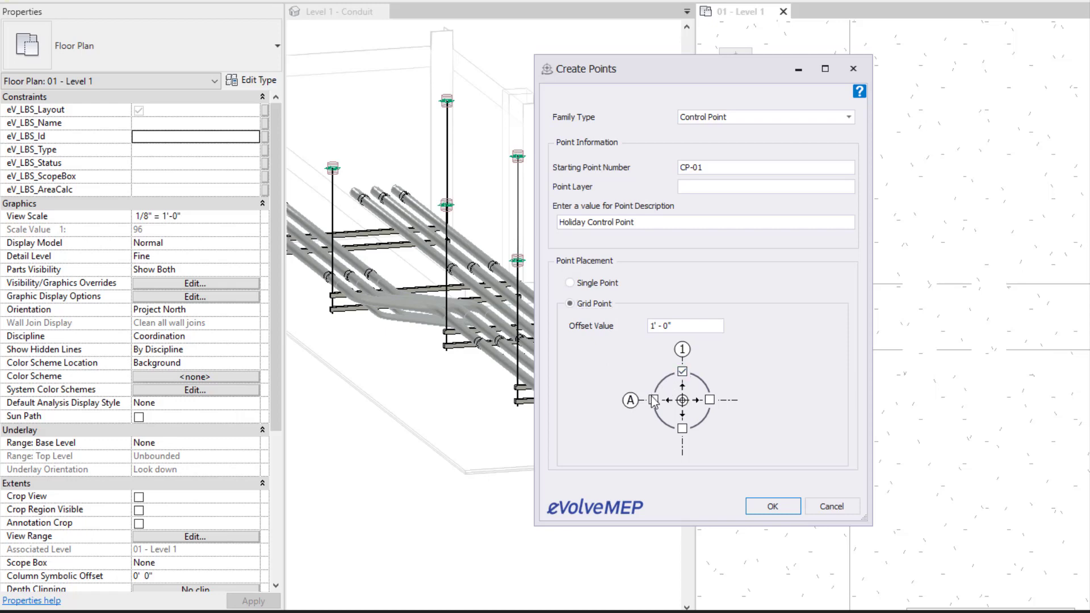
{"action": "left_click", "coordinate": [654, 400]}
{"action": "left_click", "coordinate": [682, 428]}
{"action": "left_click", "coordinate": [710, 400]}
{"action": "left_click", "coordinate": [771, 507]}
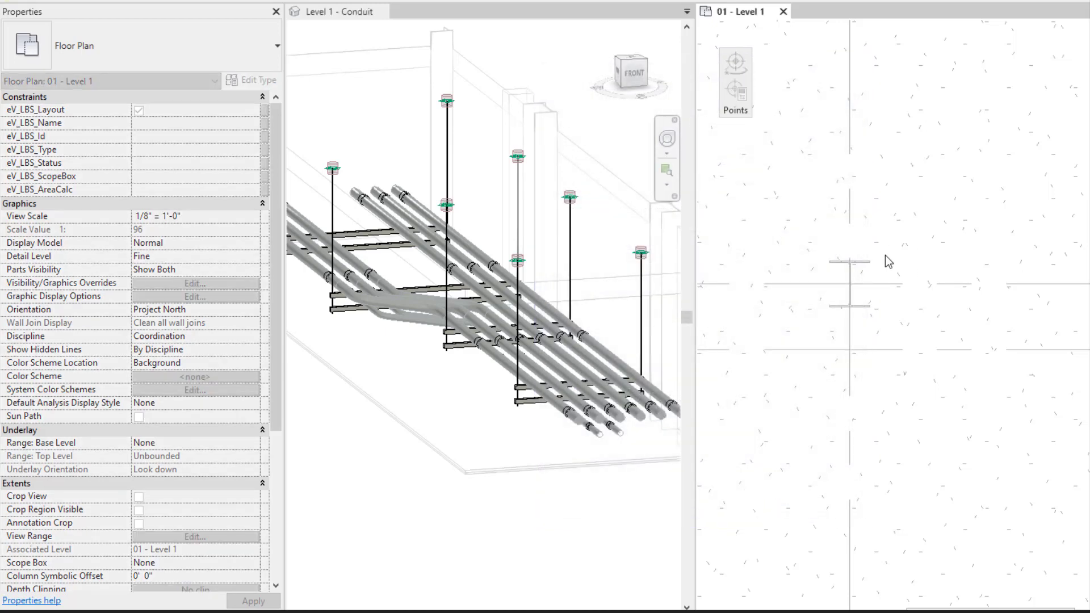
Step: Place the four control points around the grid intersection at the steel column and end the placement
{"action": "scroll", "coordinate": [838, 291], "scroll_direction": "up", "scroll_amount": 1}
{"action": "middle_click_drag", "start_coordinate": [874, 289], "coordinate": [882, 290]}
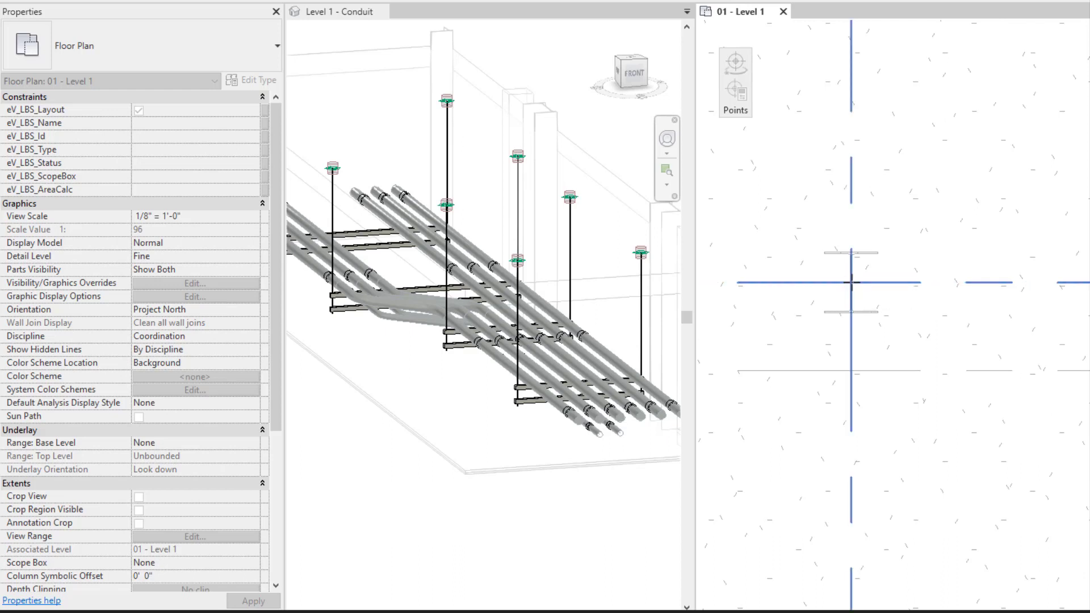
{"action": "left_click", "coordinate": [851, 282]}
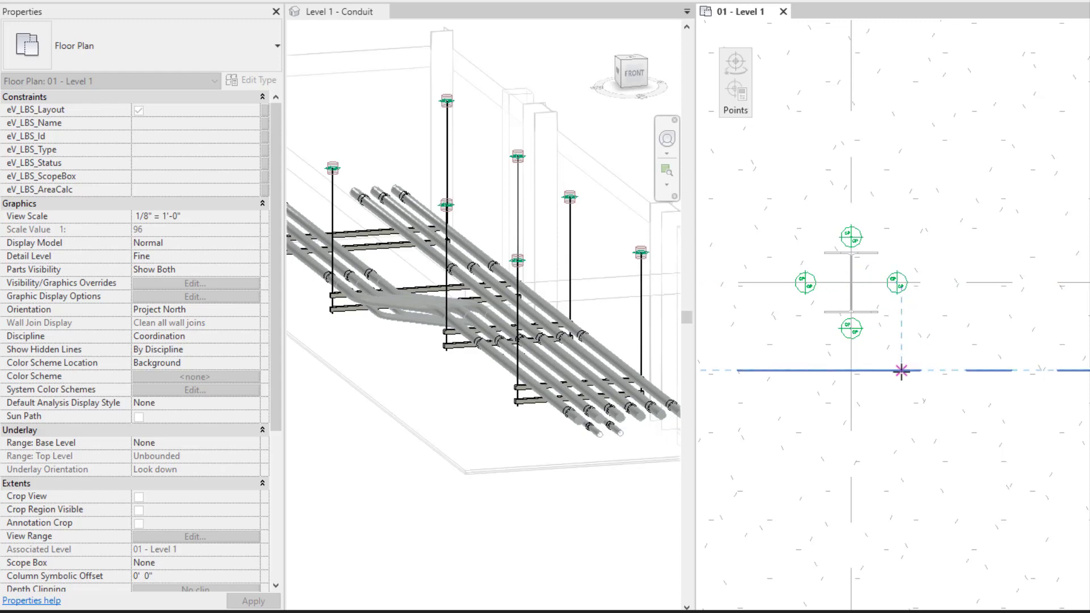
{"action": "scroll", "coordinate": [881, 353], "scroll_direction": "up", "scroll_amount": 3}
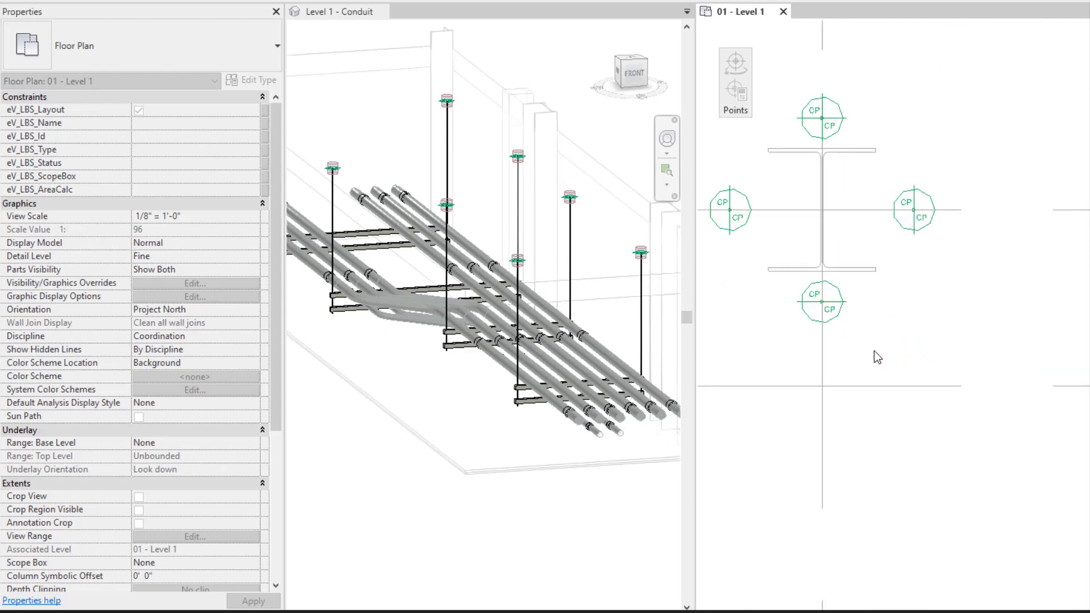
{"action": "key", "text": "Escape"}
{"action": "middle_click_drag", "start_coordinate": [880, 345], "coordinate": [922, 427]}
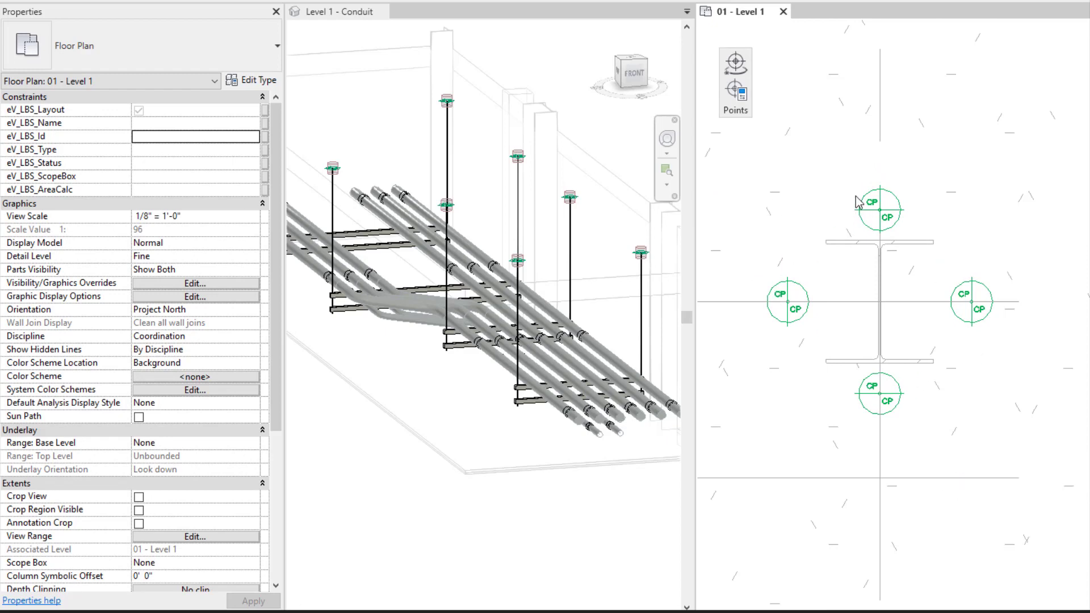
Step: Open Point Manager, expand the non-nested point group, widen the Description column and examine the Y, X and Z coordinates of CP-01
{"action": "left_click", "coordinate": [737, 91]}
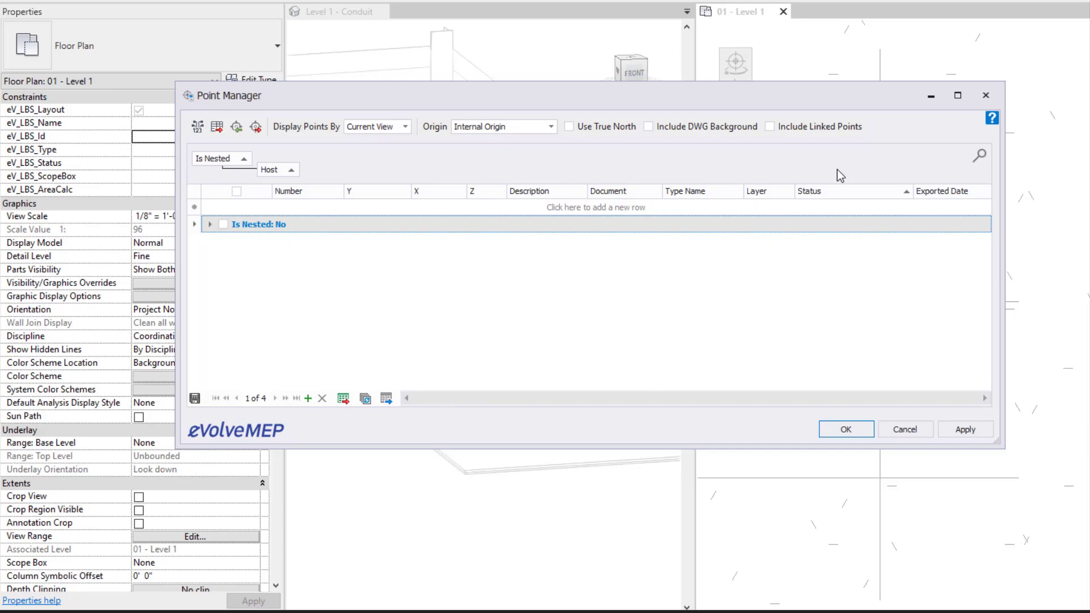
{"action": "left_click", "coordinate": [211, 225]}
{"action": "left_click", "coordinate": [225, 243]}
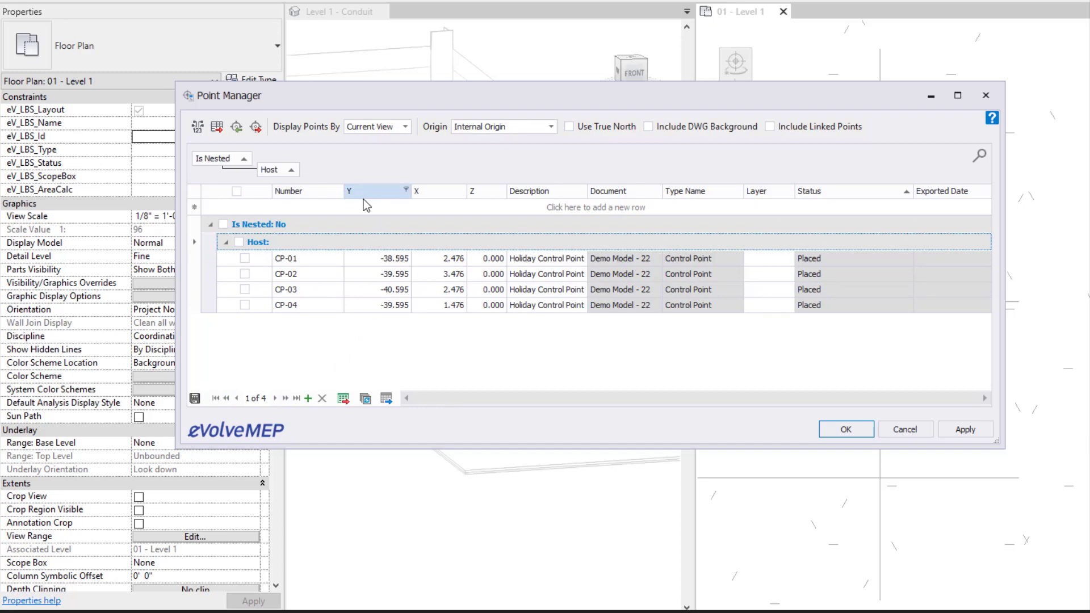
{"action": "left_click_drag", "start_coordinate": [587, 191], "coordinate": [612, 192]}
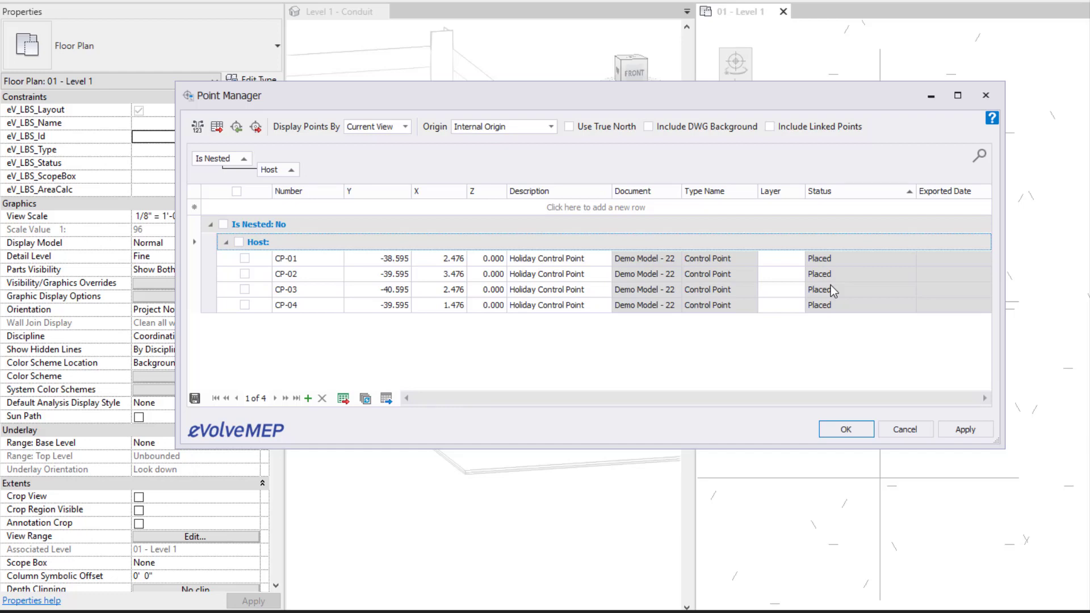
{"action": "left_click", "coordinate": [372, 259]}
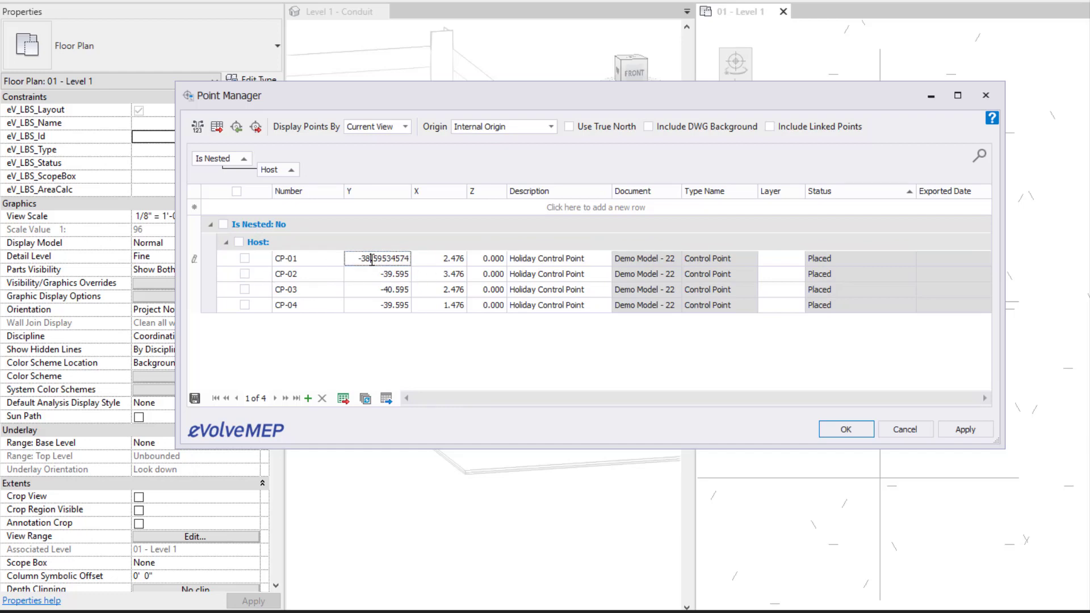
{"action": "left_click", "coordinate": [443, 260]}
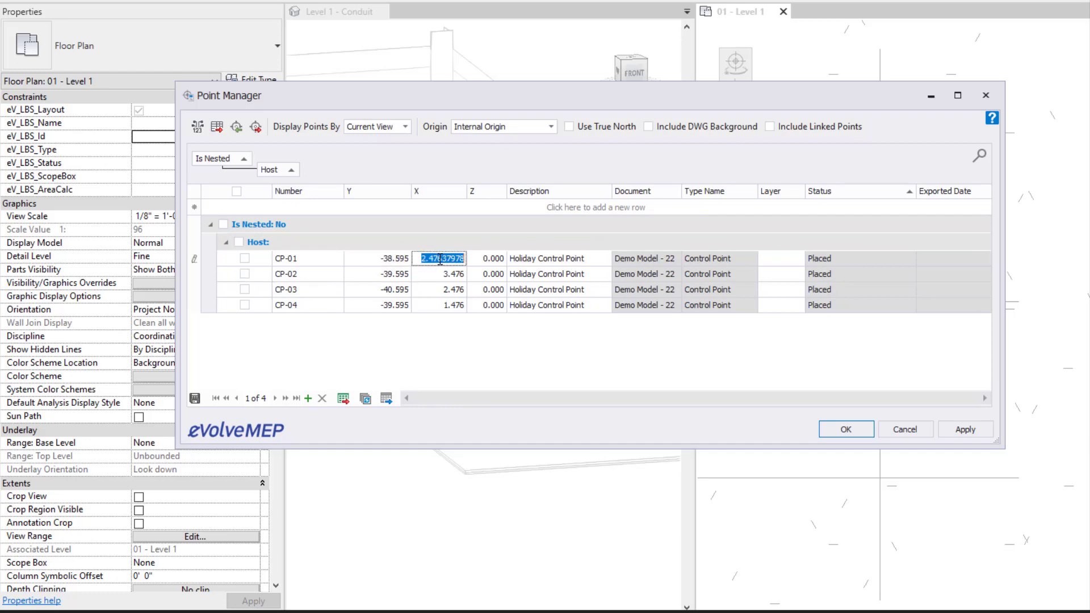
{"action": "left_click", "coordinate": [487, 260]}
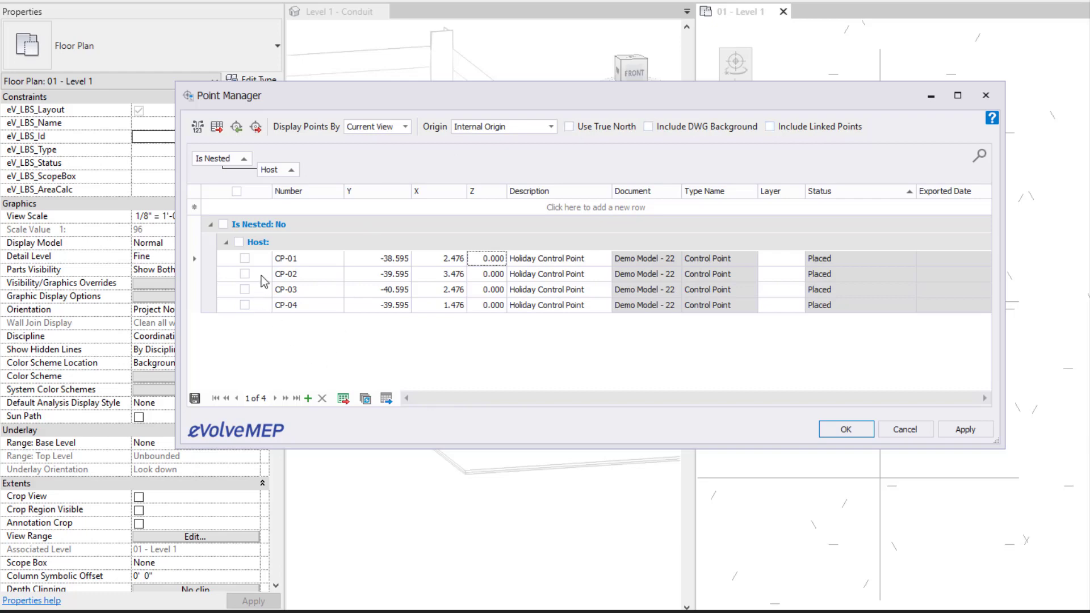
Step: Mark the points CP-01 through CP-04 in Point Manager and accept the dialog
{"action": "left_click", "coordinate": [245, 258]}
{"action": "left_click", "coordinate": [245, 274]}
{"action": "left_click", "coordinate": [245, 290]}
{"action": "left_click", "coordinate": [245, 305]}
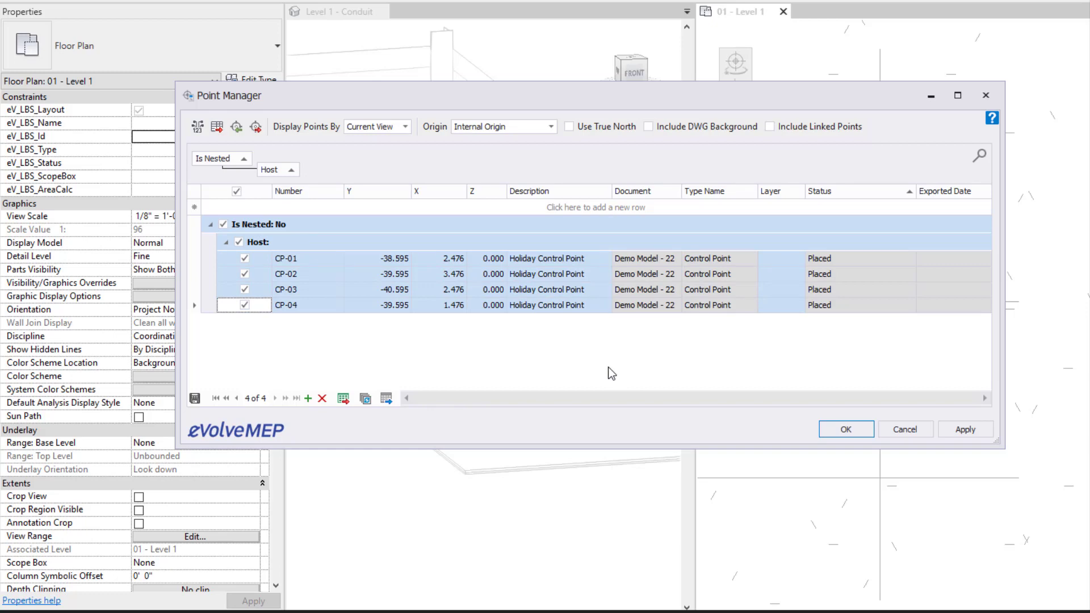
{"action": "left_click", "coordinate": [839, 433]}
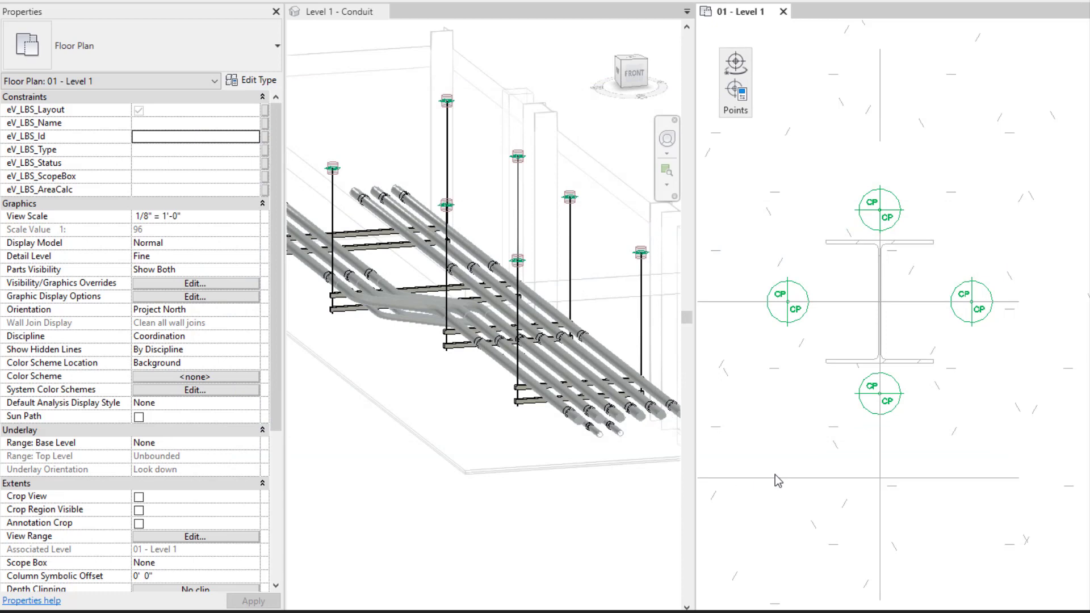